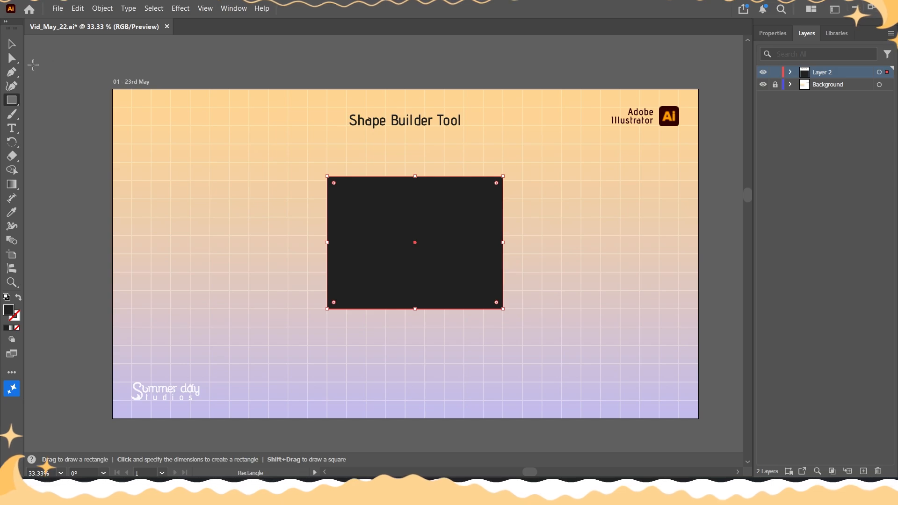
# Draw a circle about 490 px across and position it overlapping the rectangle's lower-left corner
pyautogui.click(10, 103)
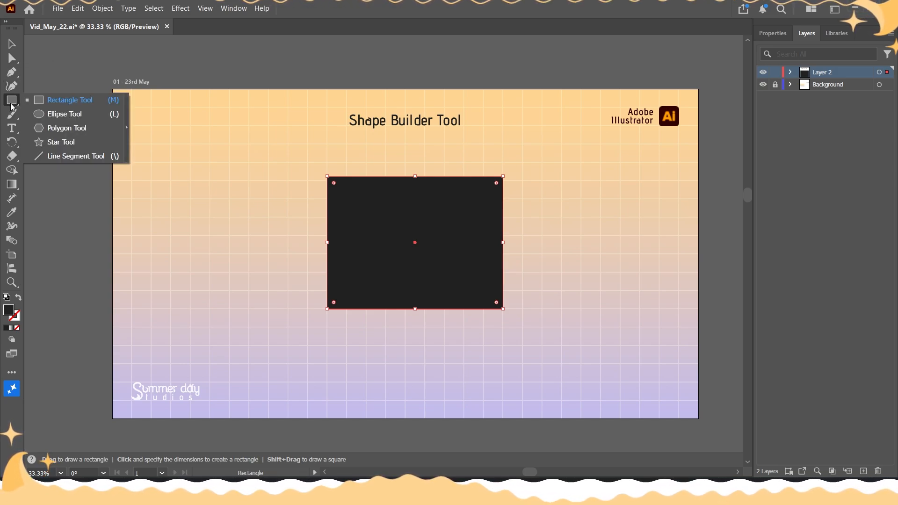
pyautogui.click(63, 114)
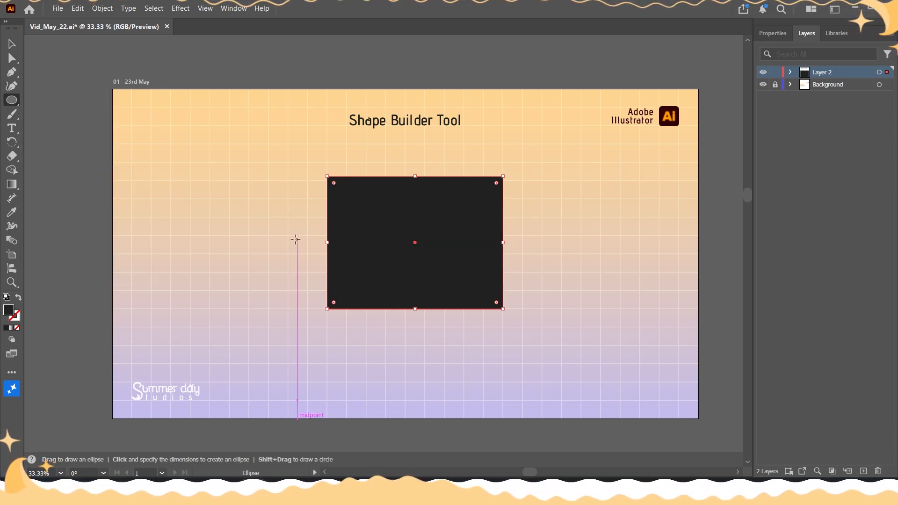
pyautogui.moveTo(275, 237); pyautogui.dragTo(424, 385)
pyautogui.press('v')
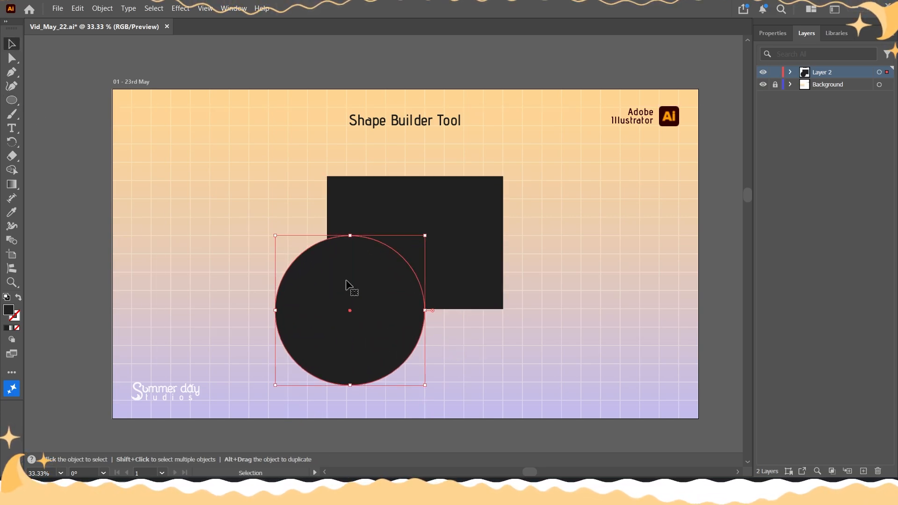
pyautogui.moveTo(372, 324); pyautogui.dragTo(353, 315)
pyautogui.click(435, 292)
pyautogui.click(497, 330)
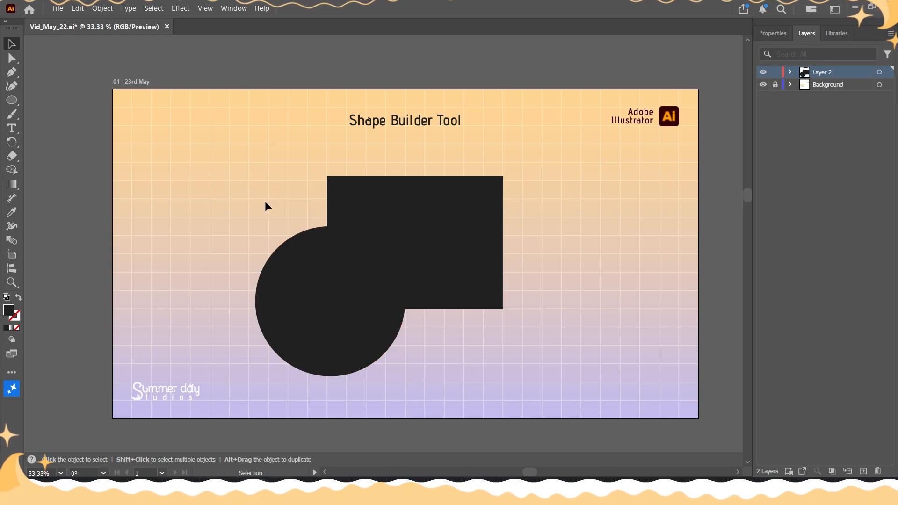
# Try uniting the circle and rectangle with the Pathfinder Unite operation, and undo the union
pyautogui.moveTo(265, 201); pyautogui.dragTo(474, 337)
pyautogui.click(772, 33)
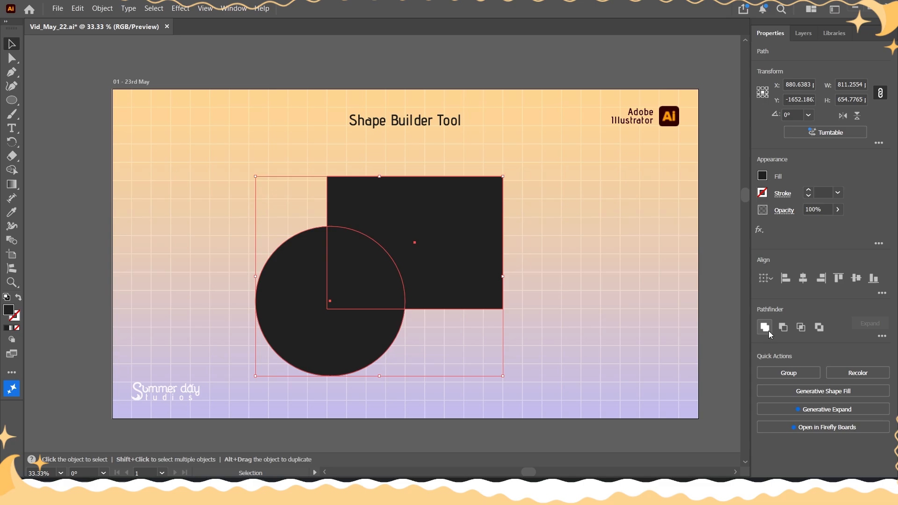
pyautogui.click(764, 328)
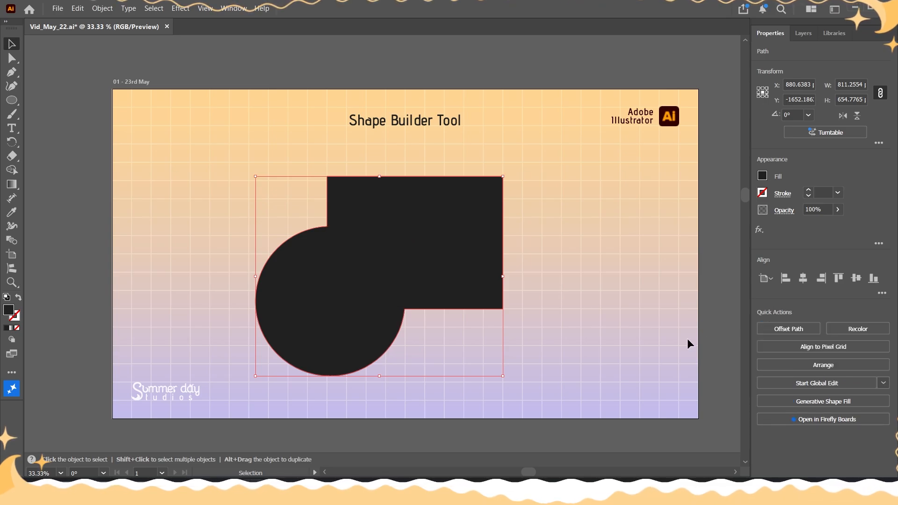
pyautogui.hotkey('ctrl', 'z')
# Try merging all regions of the circle and rectangle with the Shape Builder tool, and undo the merge
pyautogui.click(614, 310)
pyautogui.moveTo(158, 189); pyautogui.dragTo(338, 293)
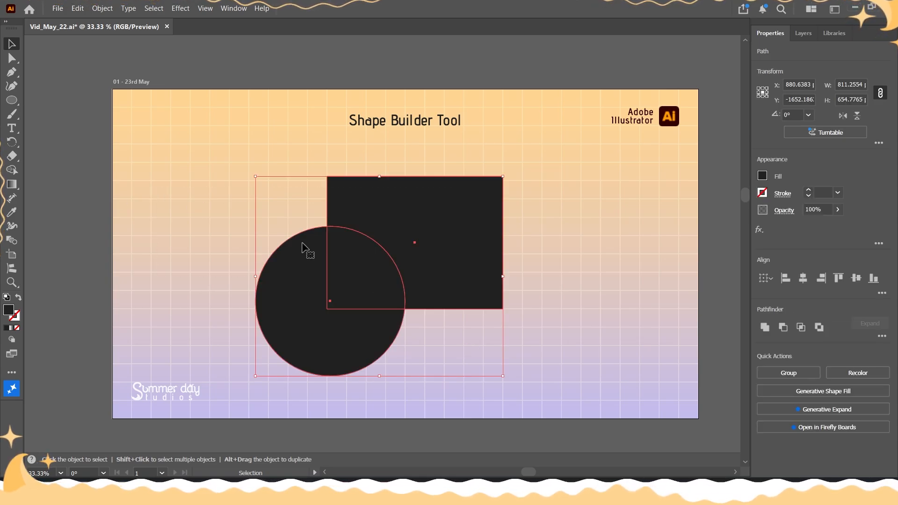
pyautogui.click(11, 171)
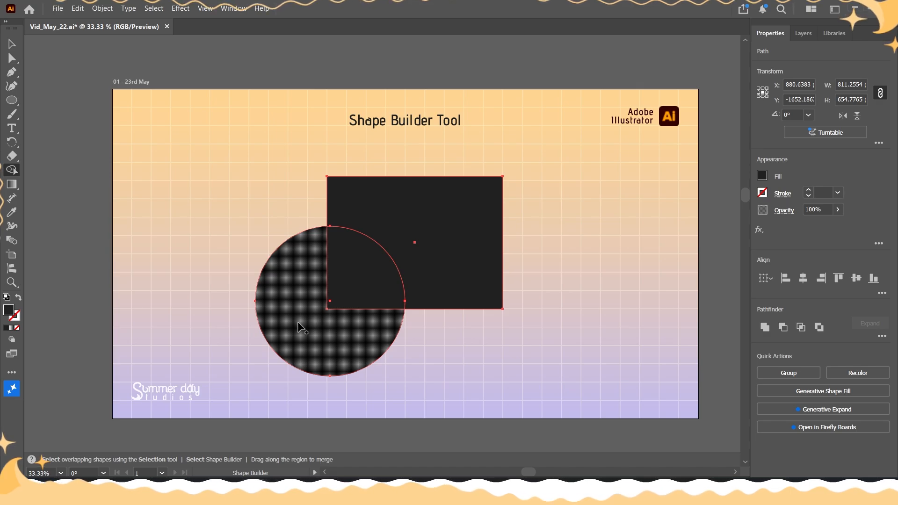
pyautogui.moveTo(298, 322)
pyautogui.mouseDown()
pyautogui.moveTo(402, 248)
pyautogui.moveTo(578, 164)
pyautogui.moveTo(649, 208)
pyautogui.mouseUp()
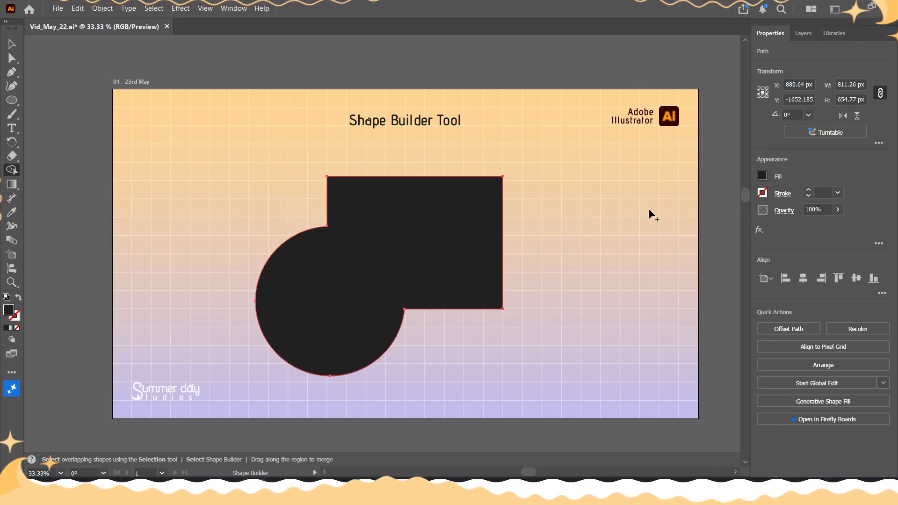
pyautogui.hotkey('ctrl', 'z')
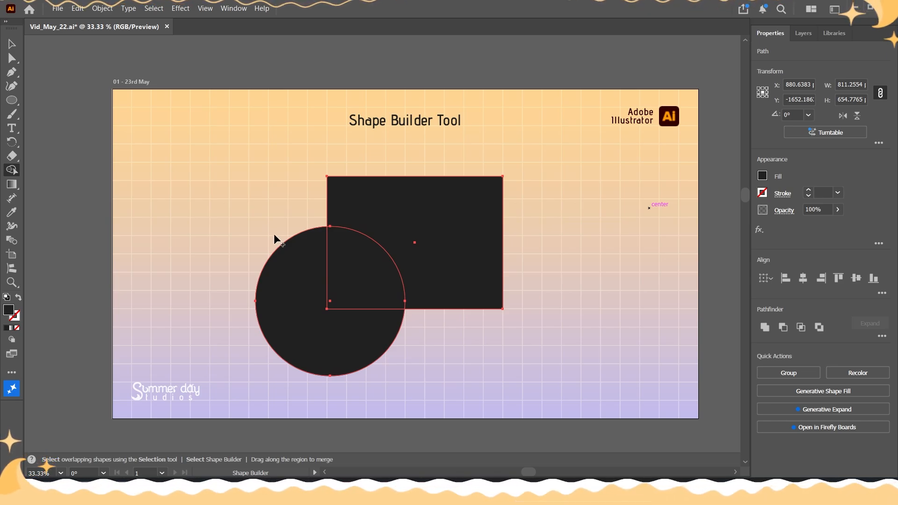
# Try merging only the overlap into the circle, then into the rectangle's remainder, with Shape Builder, and undo both merges
pyautogui.moveTo(310, 334); pyautogui.dragTo(374, 276)
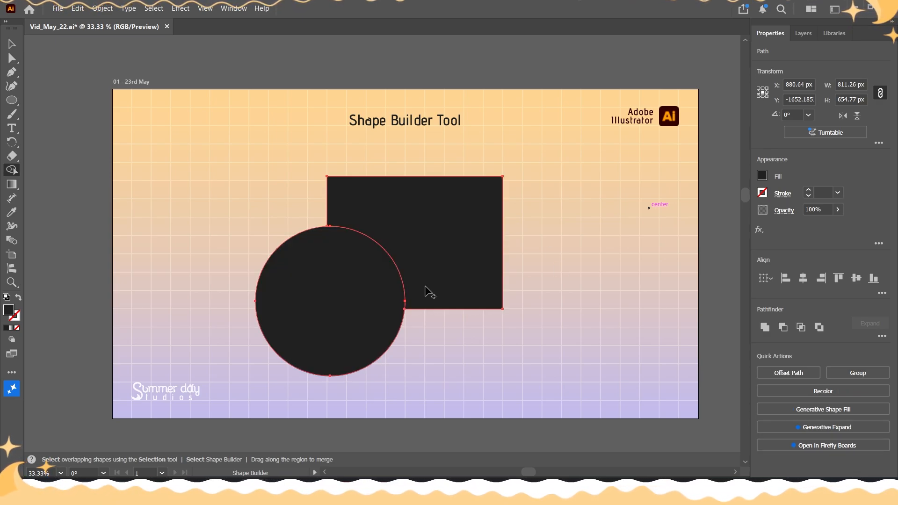
pyautogui.moveTo(425, 287); pyautogui.dragTo(299, 334)
pyautogui.hotkey('ctrl', 'z')
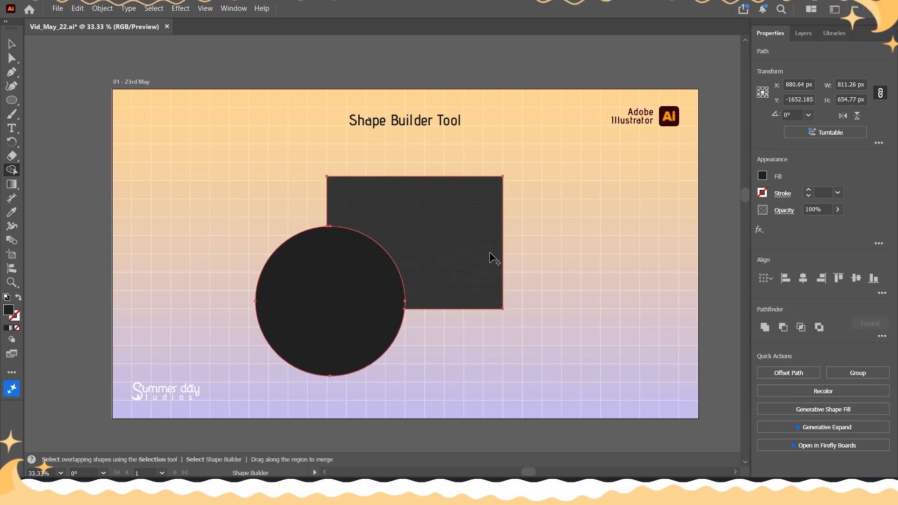
pyautogui.hotkey('ctrl', 'z')
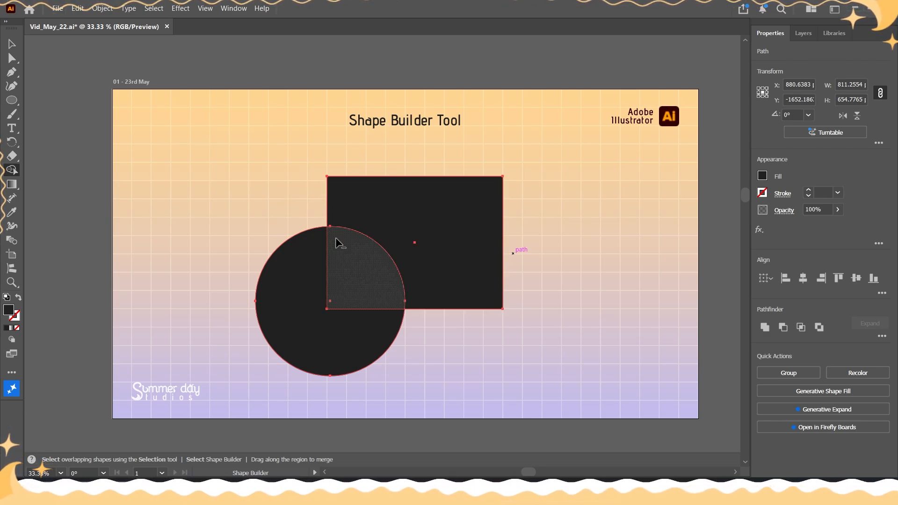
# Delete the overlapping region between the circle and rectangle with the Shape Builder tool and deselect the pieces
pyautogui.keyDown('alt'); pyautogui.click(351, 272); pyautogui.keyUp('alt')
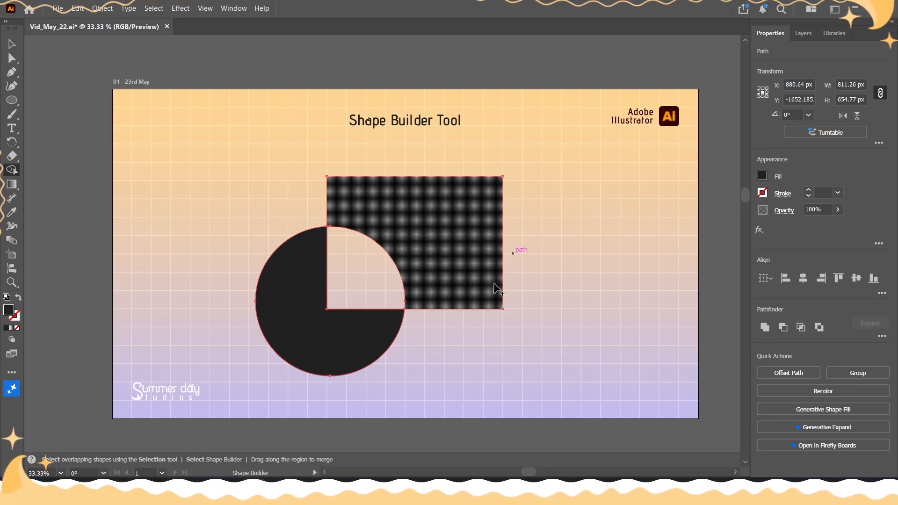
pyautogui.press('v')
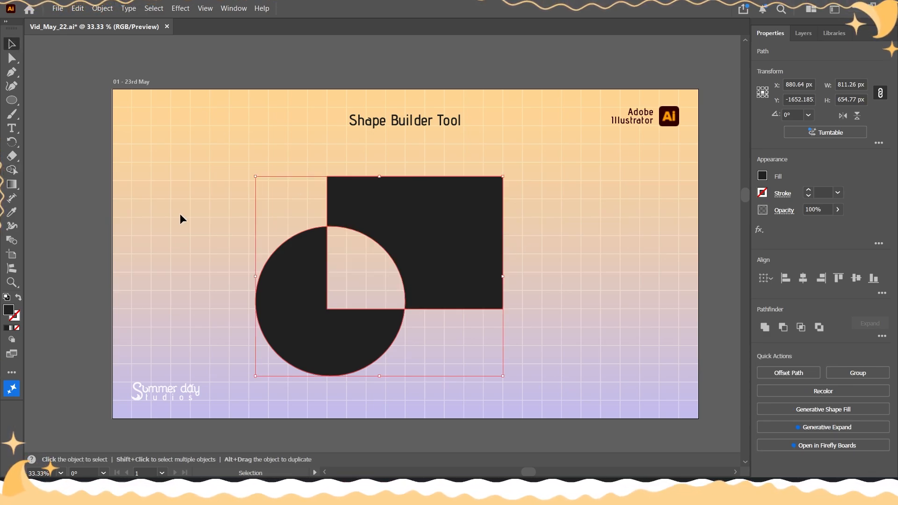
pyautogui.click(179, 213)
# Try moving the cut rectangle and the cut circle apart, undo both moves, and select the two pieces
pyautogui.moveTo(424, 281); pyautogui.dragTo(454, 263)
pyautogui.hotkey('ctrl', 'z')
pyautogui.moveTo(316, 344); pyautogui.dragTo(290, 371)
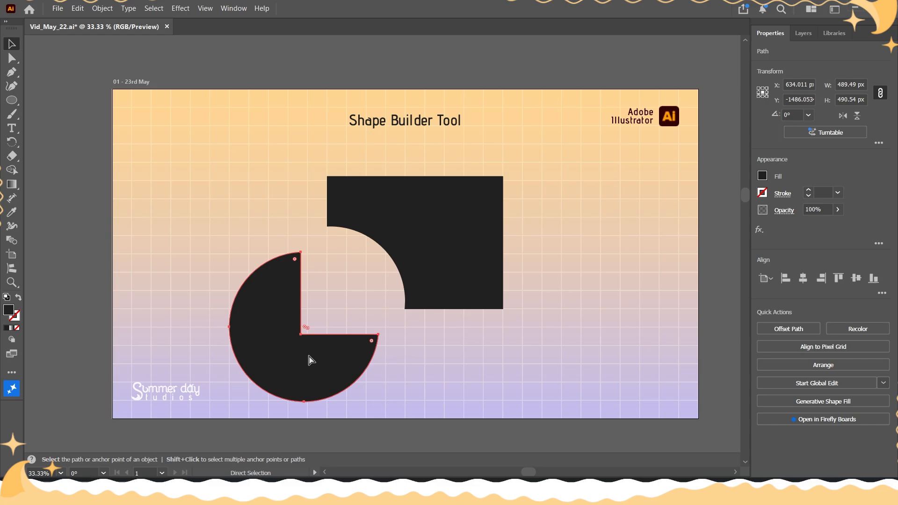
pyautogui.hotkey('ctrl', 'z')
pyautogui.moveTo(450, 352); pyautogui.dragTo(269, 238)
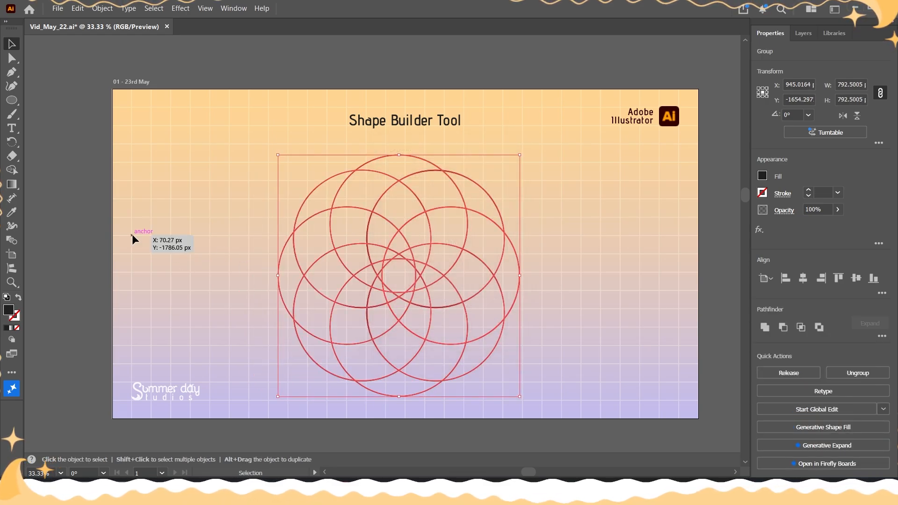
# Move the group of overlapping circles to about X 965 px, Y -1683 px and merge its upper-right regions into one crescent with Shape Builder
pyautogui.click(194, 209)
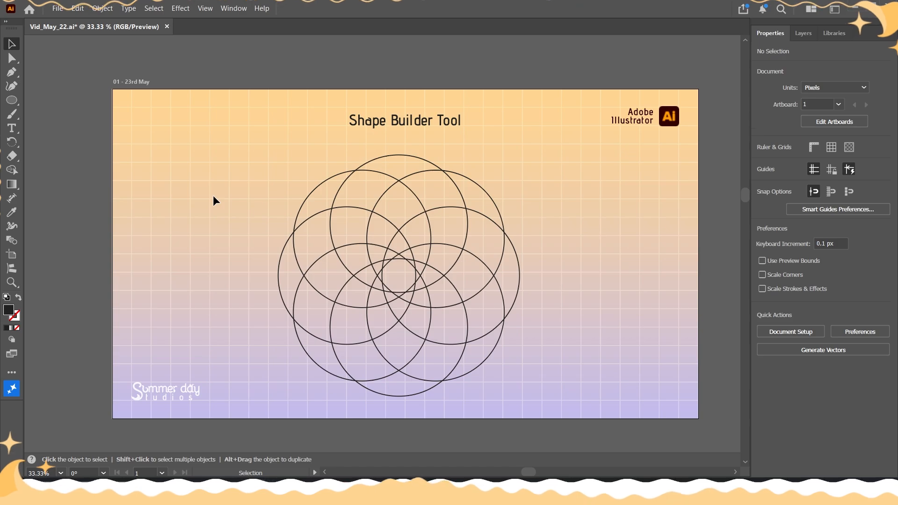
pyautogui.click(340, 296)
pyautogui.moveTo(339, 302); pyautogui.dragTo(345, 296)
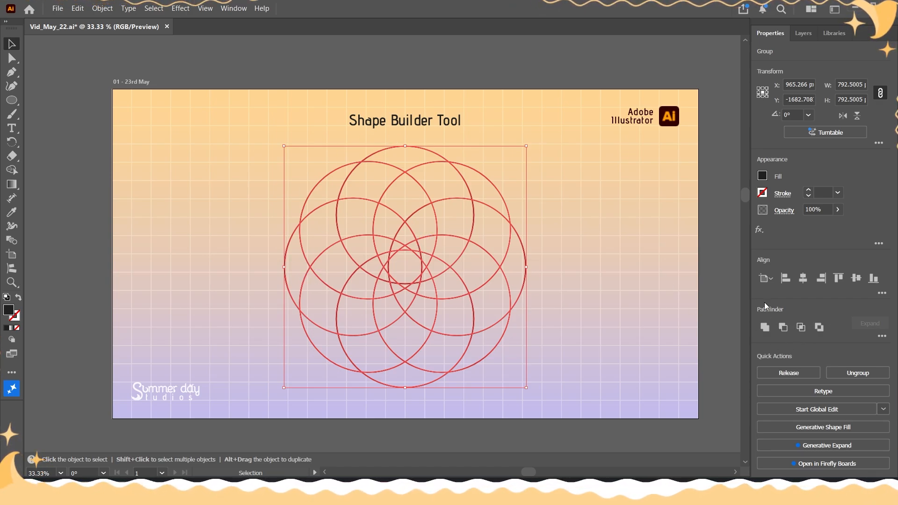
pyautogui.click(11, 170)
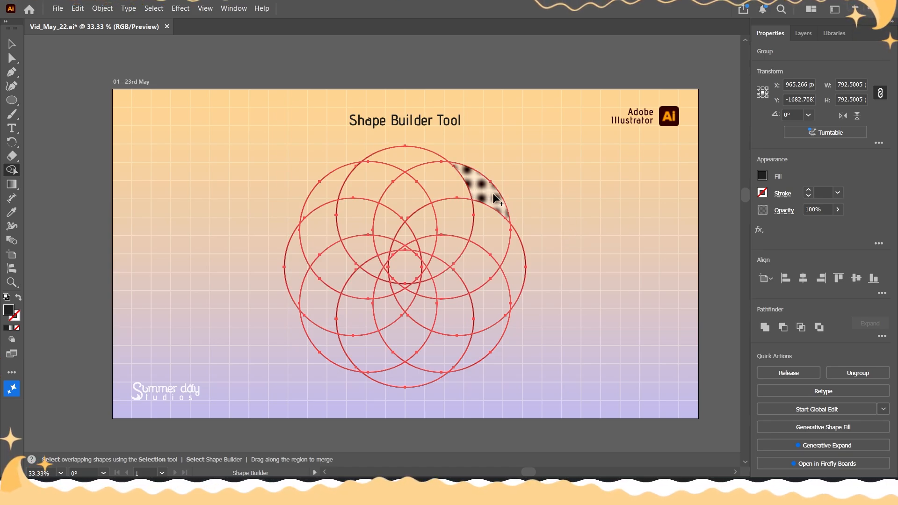
pyautogui.moveTo(490, 199)
pyautogui.mouseDown()
pyautogui.moveTo(457, 192)
pyautogui.moveTo(408, 202)
pyautogui.moveTo(386, 241)
pyautogui.moveTo(387, 268)
pyautogui.mouseUp()
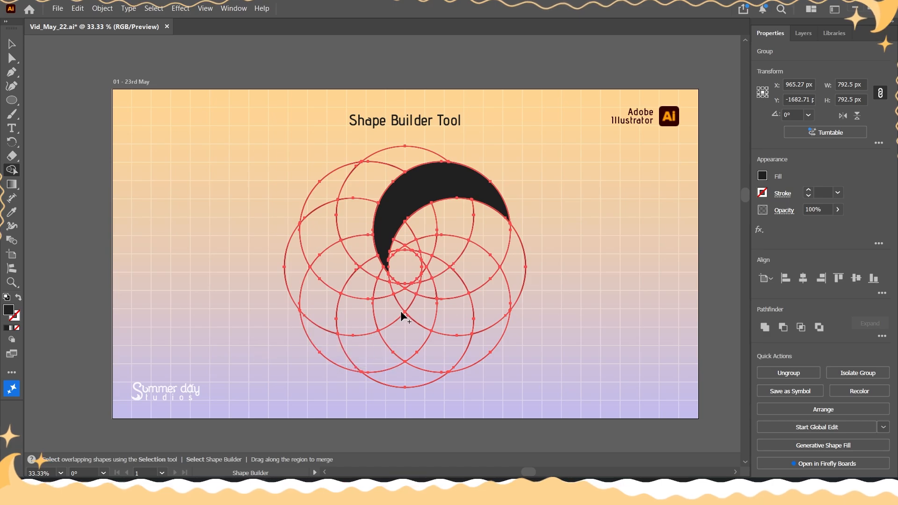
# Try building a four-arm swirl with Shape Builder by erasing alternate crescents and merging the regions of the ones between
pyautogui.moveTo(456, 147)
pyautogui.mouseDown()
pyautogui.moveTo(410, 160)
pyautogui.moveTo(361, 208)
pyautogui.mouseUp()
pyautogui.moveTo(361, 257); pyautogui.dragTo(392, 279)
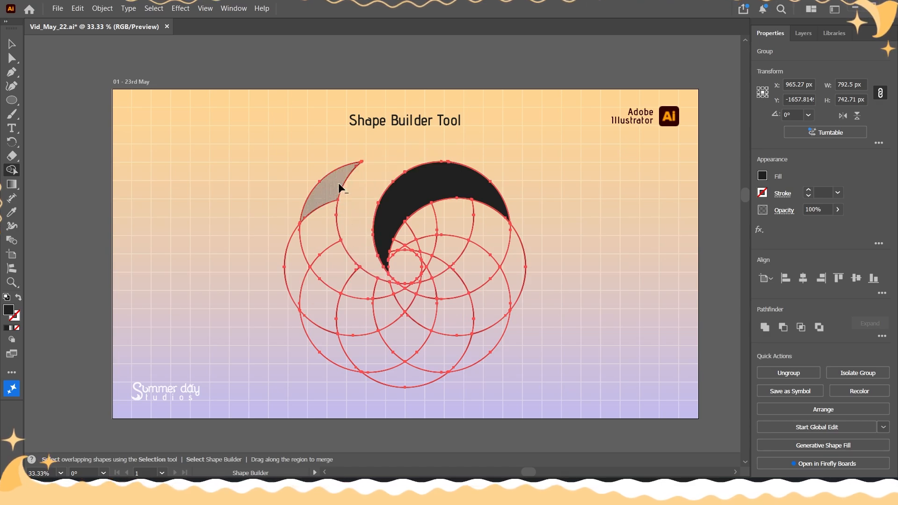
pyautogui.moveTo(361, 146)
pyautogui.mouseDown()
pyautogui.moveTo(321, 185)
pyautogui.moveTo(319, 225)
pyautogui.moveTo(351, 279)
pyautogui.moveTo(400, 286)
pyautogui.mouseUp()
pyautogui.moveTo(280, 222)
pyautogui.mouseDown()
pyautogui.moveTo(327, 314)
pyautogui.moveTo(395, 311)
pyautogui.moveTo(414, 300)
pyautogui.moveTo(416, 279)
pyautogui.mouseUp()
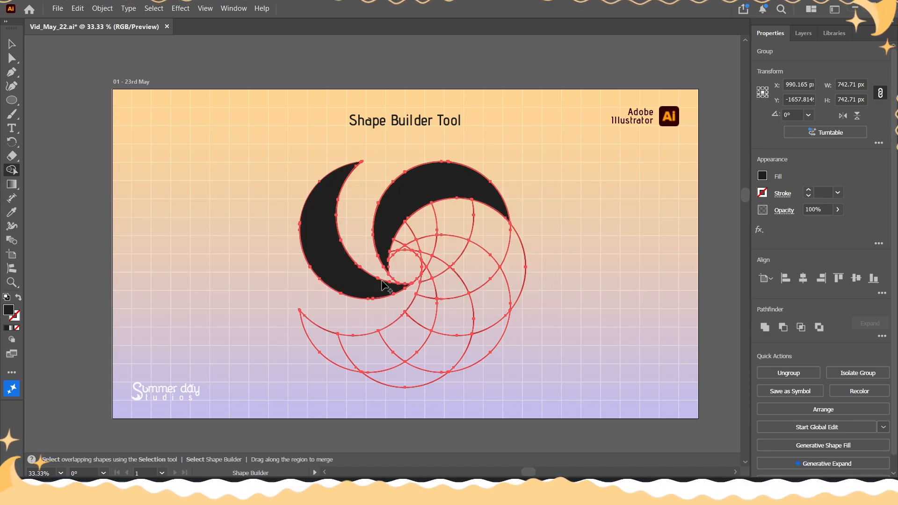
pyautogui.moveTo(268, 353)
pyautogui.mouseDown()
pyautogui.moveTo(327, 356)
pyautogui.moveTo(362, 348)
pyautogui.moveTo(416, 311)
pyautogui.moveTo(426, 267)
pyautogui.mouseUp()
pyautogui.moveTo(379, 398)
pyautogui.mouseDown()
pyautogui.moveTo(409, 369)
pyautogui.moveTo(439, 294)
pyautogui.moveTo(433, 261)
pyautogui.moveTo(423, 256)
pyautogui.mouseUp()
pyautogui.moveTo(463, 394)
pyautogui.mouseDown()
pyautogui.moveTo(470, 281)
pyautogui.moveTo(461, 261)
pyautogui.moveTo(408, 250)
pyautogui.mouseUp()
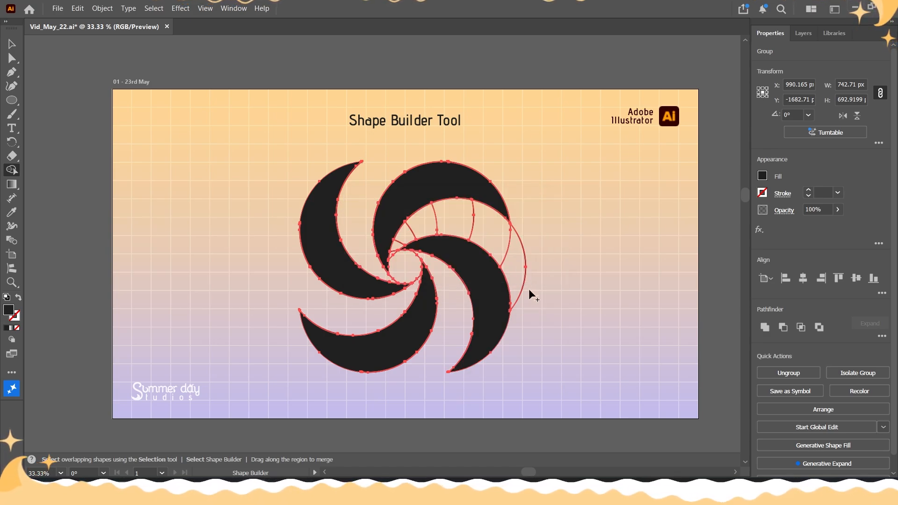
pyautogui.moveTo(524, 318)
pyautogui.mouseDown()
pyautogui.moveTo(497, 249)
pyautogui.moveTo(447, 221)
pyautogui.moveTo(392, 252)
pyautogui.moveTo(360, 213)
pyautogui.moveTo(380, 242)
pyautogui.mouseUp()
pyautogui.press('v')
pyautogui.click(587, 305)
pyautogui.click(523, 387)
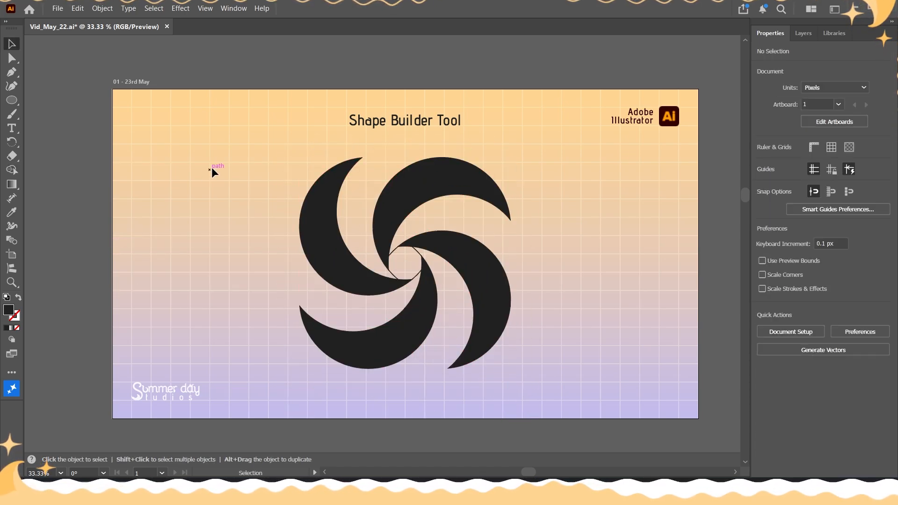
pyautogui.moveTo(210, 168); pyautogui.dragTo(525, 380)
# Undo the four-arm swirl edits back to the single merged crescent
pyautogui.hotkey('ctrl', 'z')
pyautogui.hotkey('ctrl', 'z')
pyautogui.hotkey('ctrl', 'z')
pyautogui.hotkey('ctrl', 'z')
pyautogui.hotkey('ctrl', 'z')
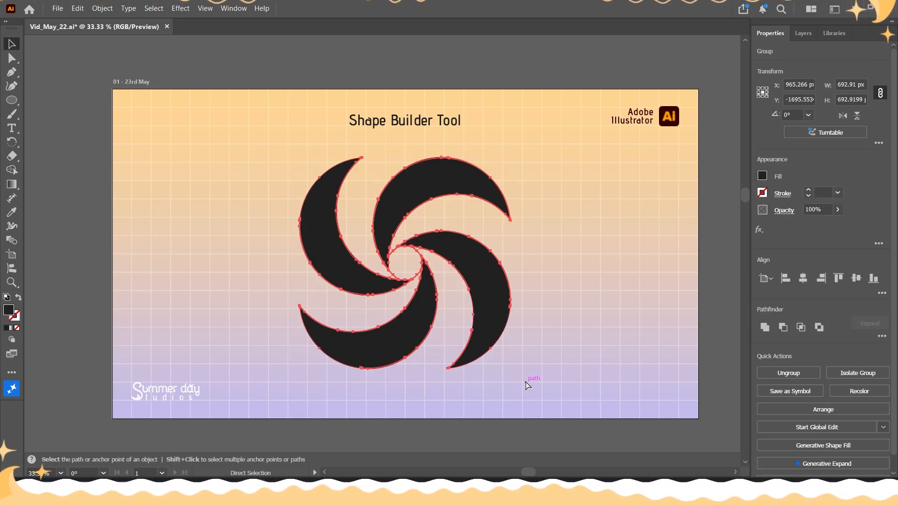
pyautogui.hotkey('ctrl', 'z')
pyautogui.hotkey('ctrl', 'z')
pyautogui.hotkey('ctrl', 'z')
pyautogui.hotkey('ctrl', 'z')
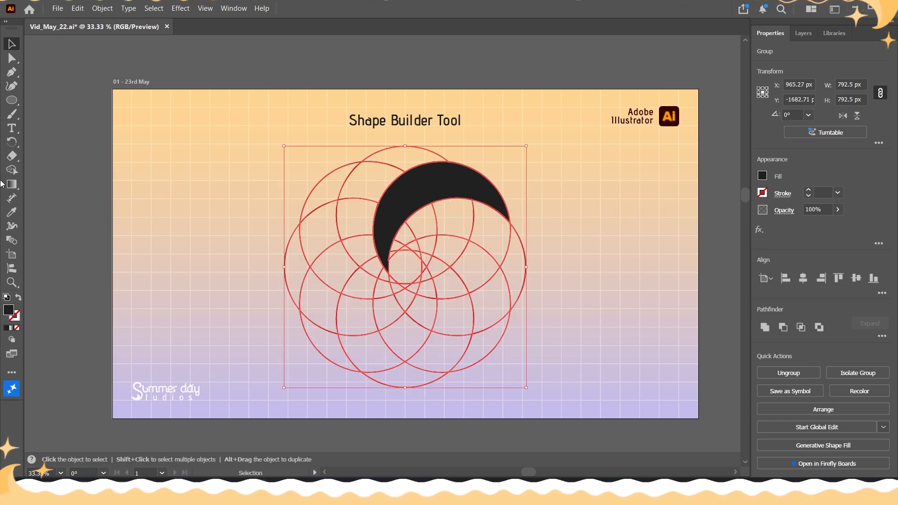
# Merge the remaining regions with Shape Builder into seven more crescents, completing an eight-arm swirl around the central opening
pyautogui.click(12, 170)
pyautogui.moveTo(411, 160)
pyautogui.mouseDown()
pyautogui.moveTo(373, 214)
pyautogui.moveTo(385, 276)
pyautogui.mouseUp()
pyautogui.moveTo(328, 174)
pyautogui.mouseDown()
pyautogui.moveTo(330, 250)
pyautogui.moveTo(360, 289)
pyautogui.moveTo(404, 284)
pyautogui.mouseUp()
pyautogui.moveTo(290, 255)
pyautogui.mouseDown()
pyautogui.moveTo(347, 320)
pyautogui.moveTo(392, 317)
pyautogui.mouseUp()
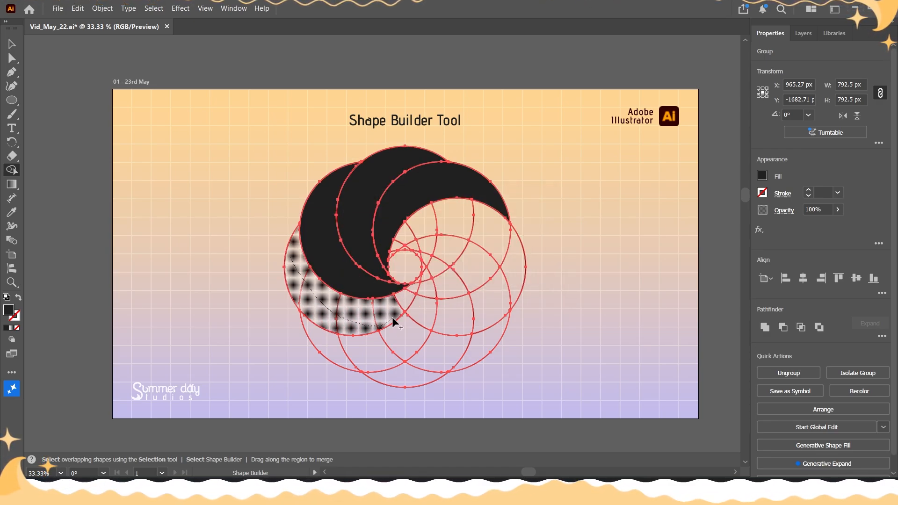
pyautogui.moveTo(416, 285); pyautogui.dragTo(417, 279)
pyautogui.moveTo(319, 353)
pyautogui.mouseDown()
pyautogui.moveTo(405, 334)
pyautogui.moveTo(426, 274)
pyautogui.mouseUp()
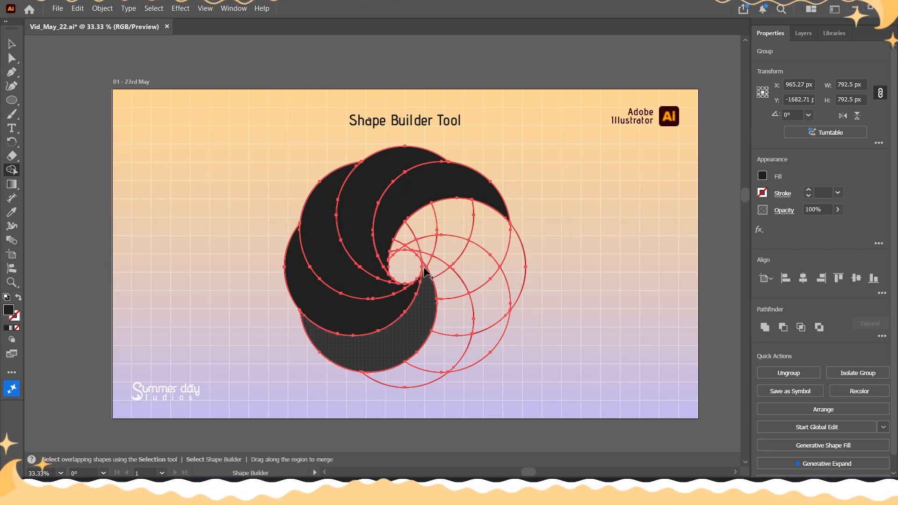
pyautogui.moveTo(430, 357)
pyautogui.mouseDown()
pyautogui.moveTo(438, 299)
pyautogui.moveTo(418, 256)
pyautogui.mouseUp()
pyautogui.moveTo(471, 362)
pyautogui.mouseDown()
pyautogui.moveTo(489, 329)
pyautogui.moveTo(480, 275)
pyautogui.moveTo(444, 250)
pyautogui.moveTo(403, 246)
pyautogui.mouseUp()
pyautogui.moveTo(514, 277)
pyautogui.mouseDown()
pyautogui.moveTo(476, 225)
pyautogui.moveTo(435, 226)
pyautogui.moveTo(392, 253)
pyautogui.mouseUp()
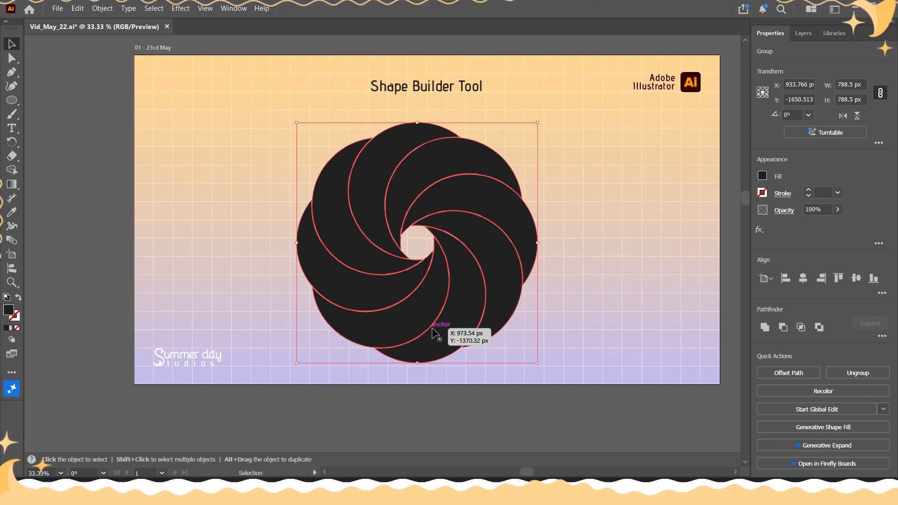
# Move the swirl to about X 998 px, Y -1696 px and ungroup it into separate crescents
pyautogui.moveTo(433, 331); pyautogui.dragTo(452, 320)
pyautogui.hotkey('ctrl', 'shift', 'a')
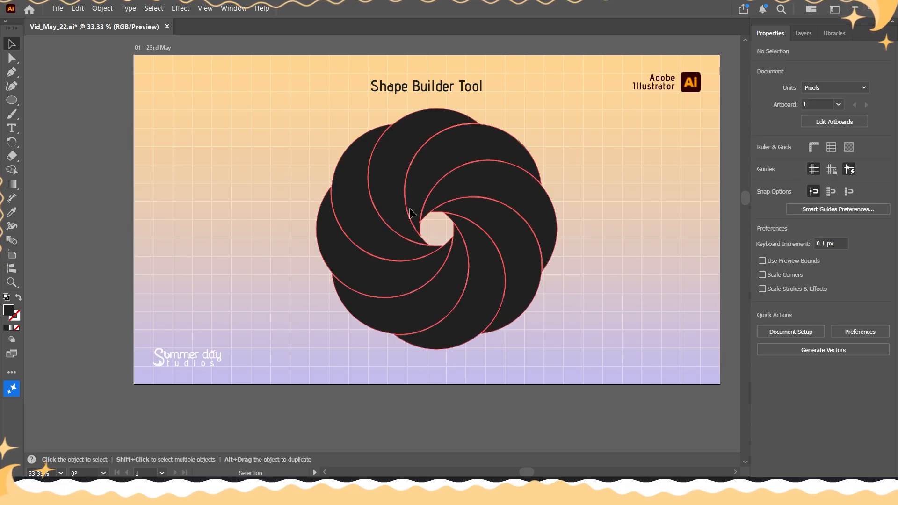
pyautogui.rightClick(411, 281)
pyautogui.click(458, 257)
pyautogui.click(609, 278)
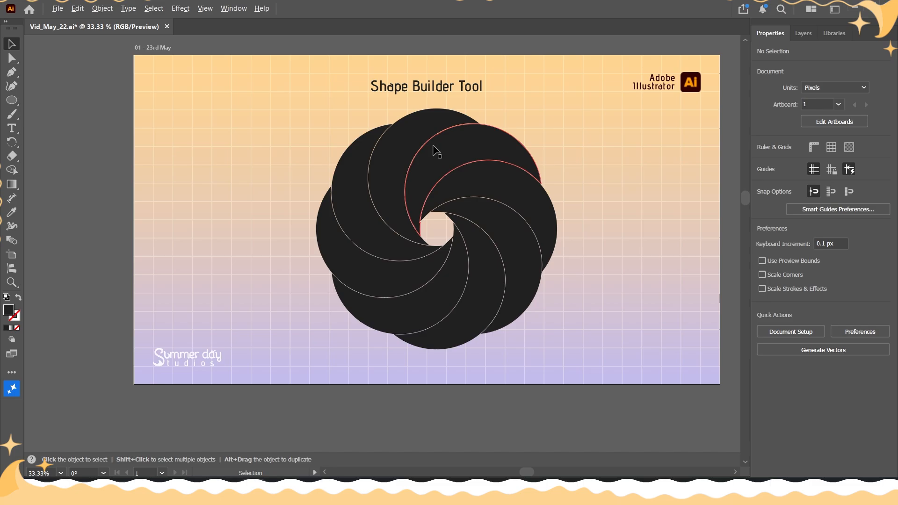
# Select all eight crescents of the swirl and offset their paths inward by -10 px with miter joins
pyautogui.scroll(3, 435, 147)
pyautogui.scroll(-2, 459, 305)
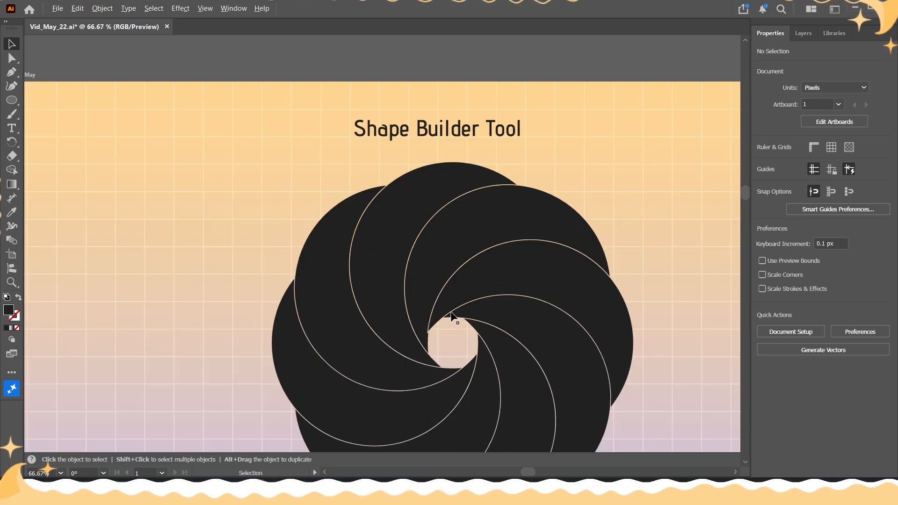
pyautogui.moveTo(450, 316); pyautogui.dragTo(423, 216)
pyautogui.moveTo(210, 99); pyautogui.dragTo(610, 435)
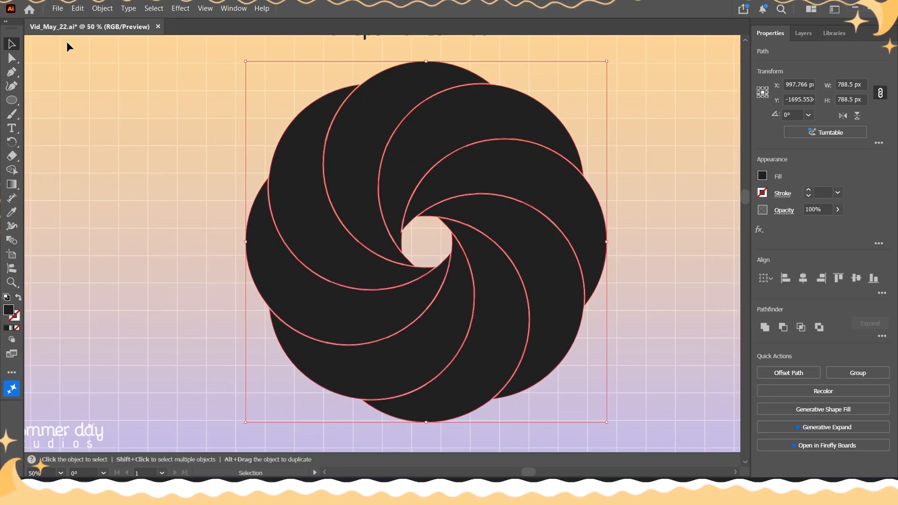
pyautogui.click(102, 8)
pyautogui.moveTo(145, 338)
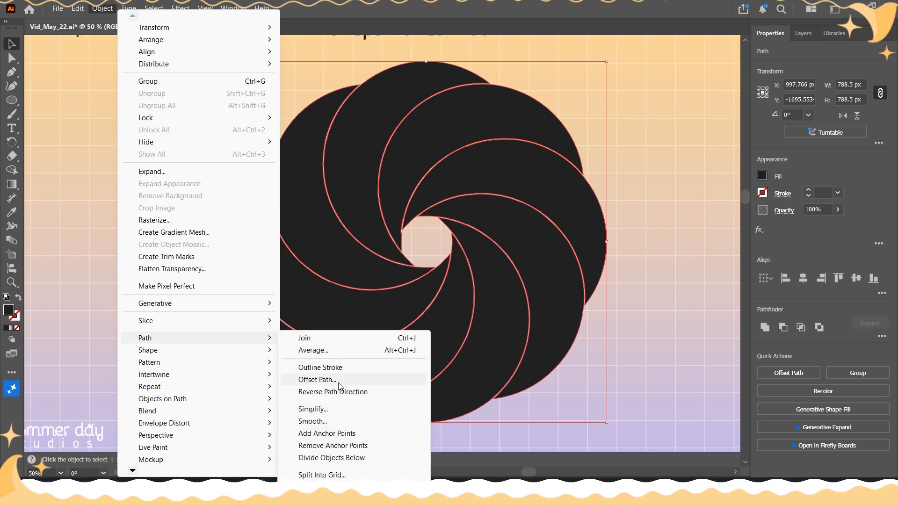
pyautogui.click(313, 379)
pyautogui.press('Home')
pyautogui.write('-')
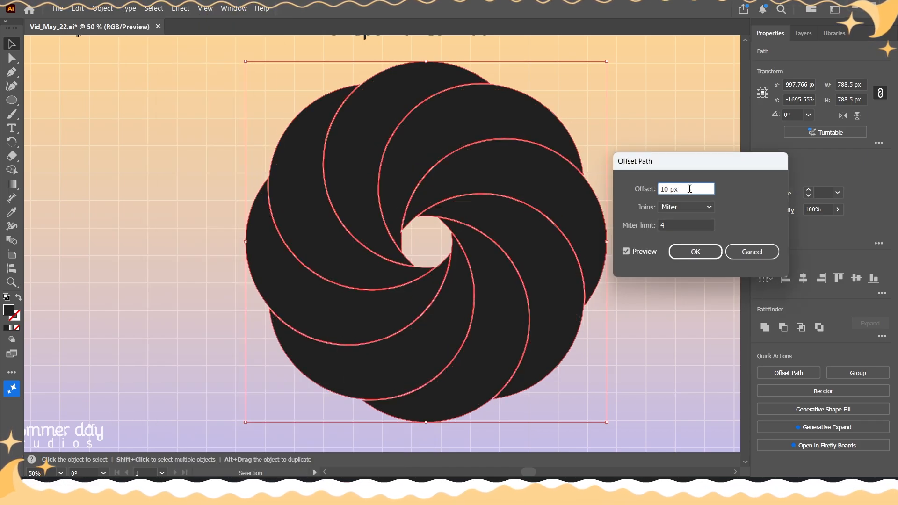
pyautogui.click(695, 252)
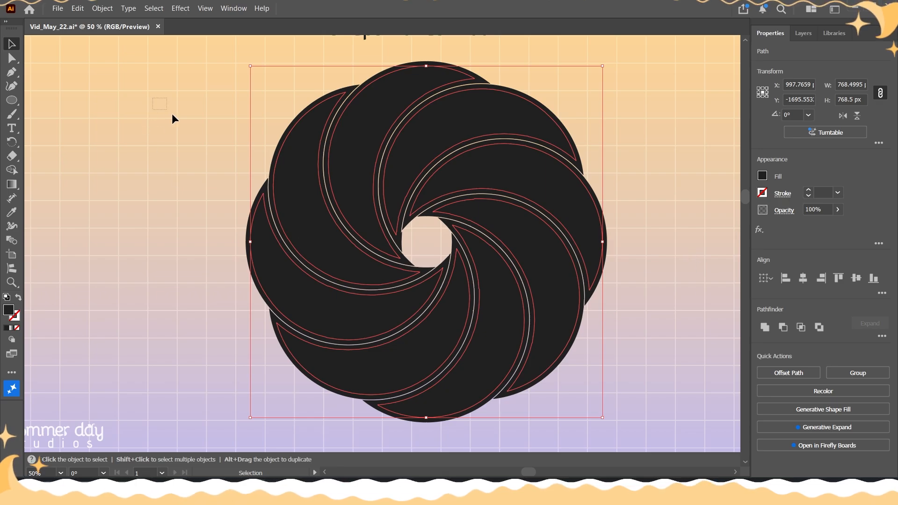
# Erase the outer rim around each of the eight offset crescents with Shape Builder, leaving only the smaller inner crescents
pyautogui.hotkey('ctrl', 'a')
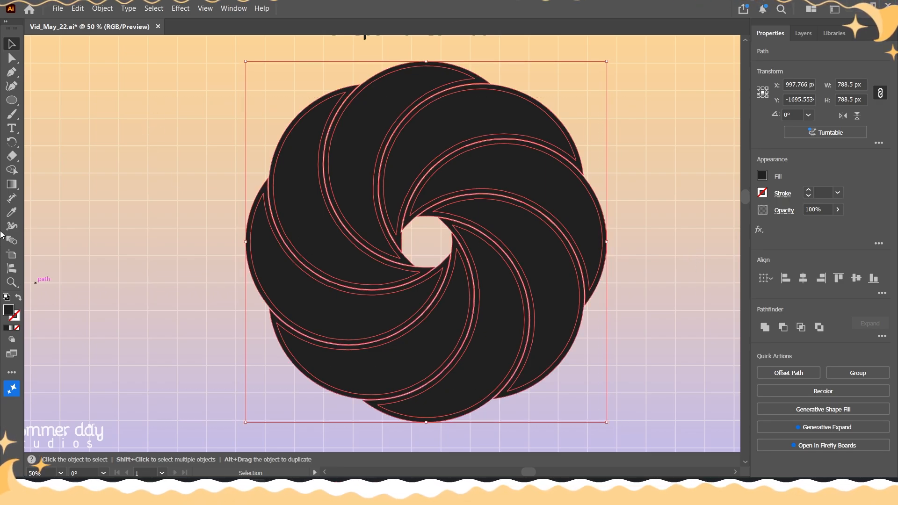
pyautogui.click(11, 170)
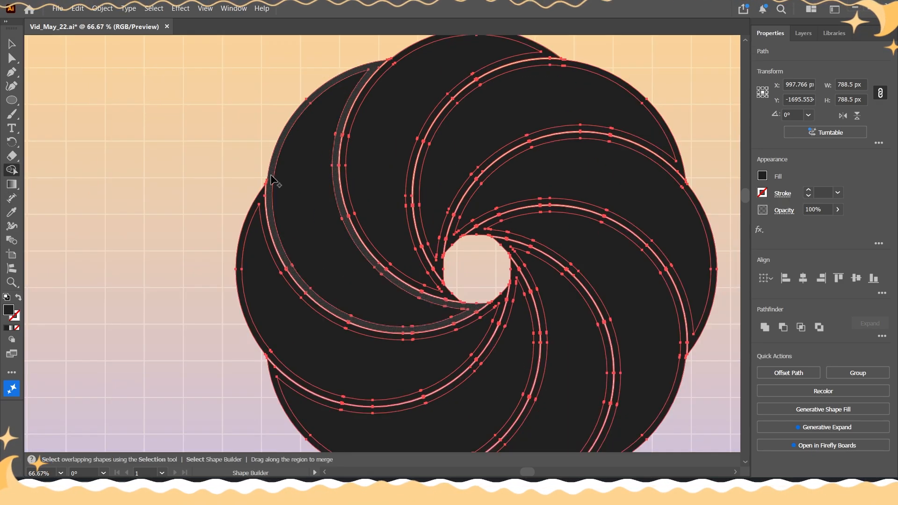
pyautogui.scroll(1, 271, 182)
pyautogui.keyDown('alt'); pyautogui.click(263, 218); pyautogui.keyUp('alt')
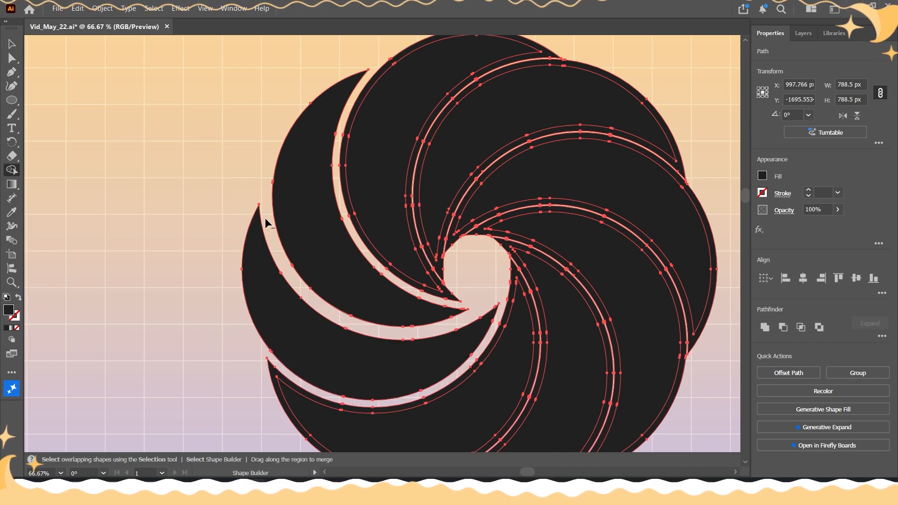
pyautogui.keyDown('alt'); pyautogui.click(303, 395); pyautogui.keyUp('alt')
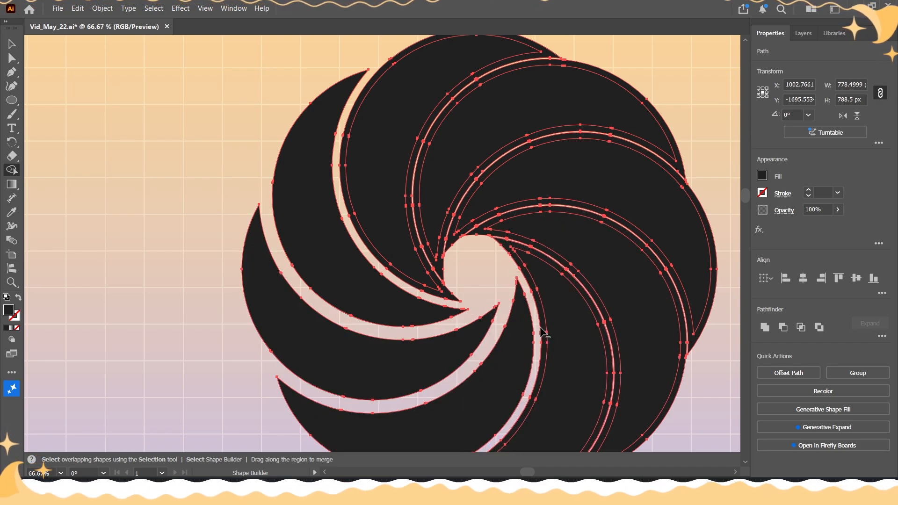
pyautogui.keyDown('alt'); pyautogui.click(532, 245); pyautogui.keyUp('alt')
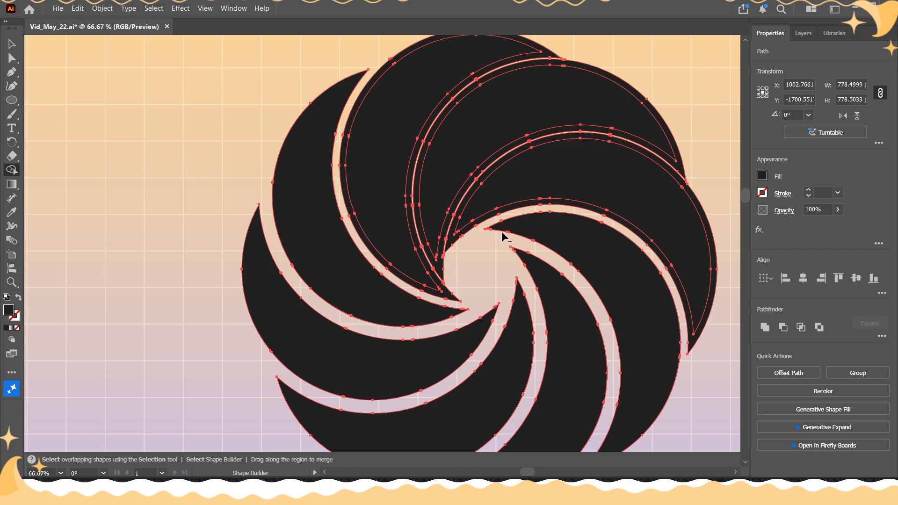
pyautogui.keyDown('alt'); pyautogui.click(474, 223); pyautogui.keyUp('alt')
pyautogui.keyDown('alt'); pyautogui.click(439, 240); pyautogui.keyUp('alt')
pyautogui.keyDown('alt'); pyautogui.click(439, 240); pyautogui.keyUp('alt')
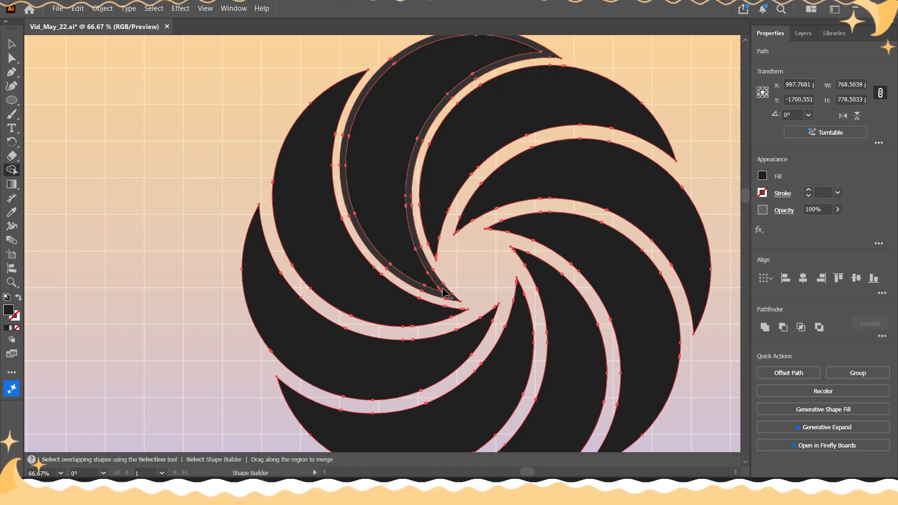
pyautogui.click(12, 45)
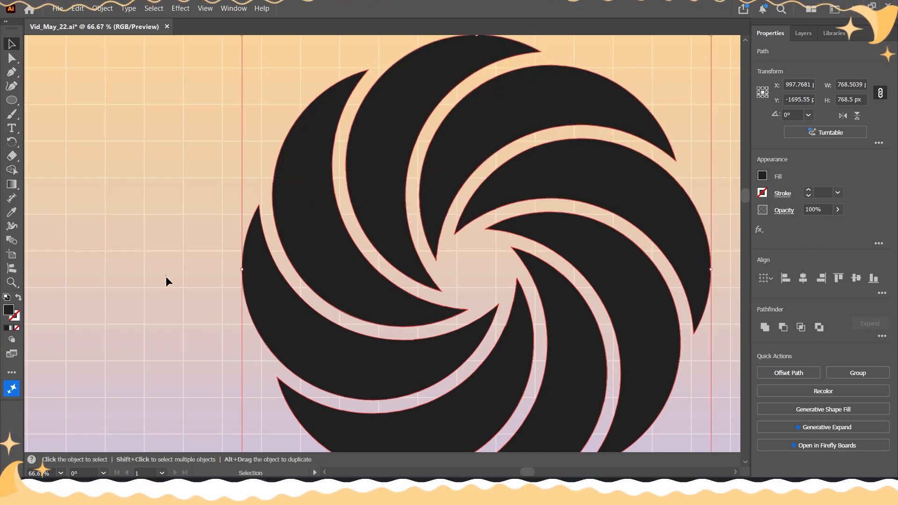
pyautogui.click(168, 278)
# Select the whole spaced-out crescent swirl and delete it from the artboard
pyautogui.scroll(-3, 188, 292)
pyautogui.scroll(1, 184, 297)
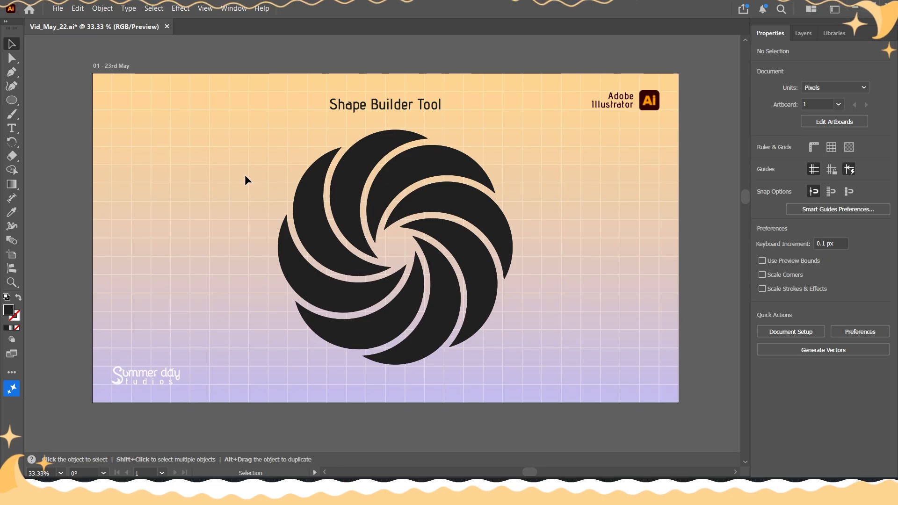
pyautogui.moveTo(237, 152); pyautogui.dragTo(562, 387)
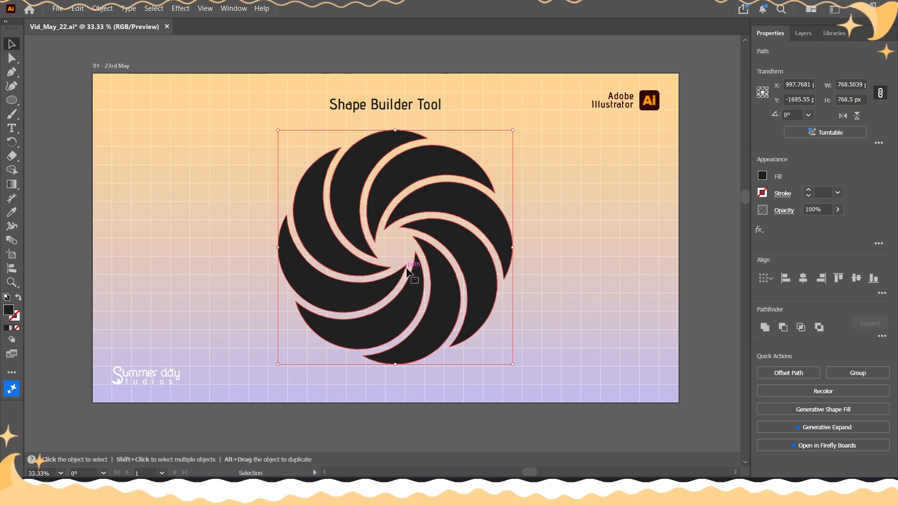
pyautogui.press('Delete')
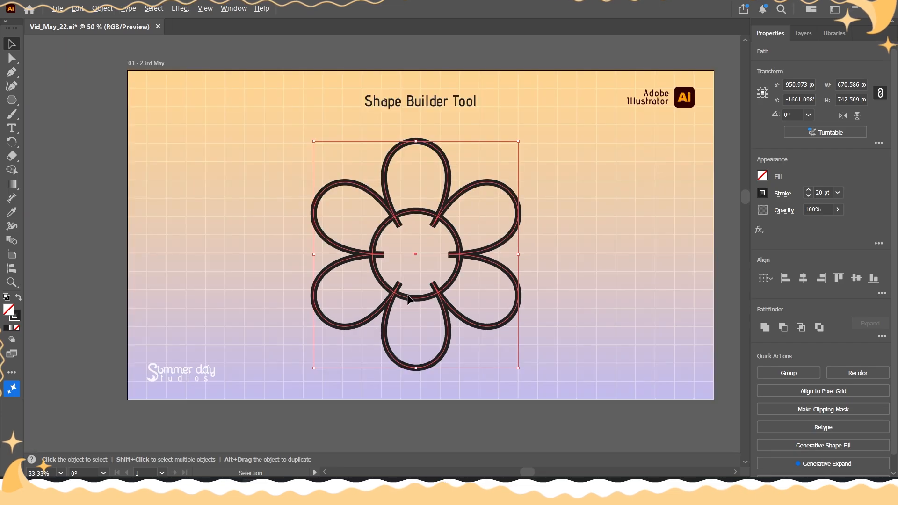
# Select the flower's petals and center circle, and erase the six petal line ends protruding inside the circle with Shape Builder
pyautogui.click(527, 354)
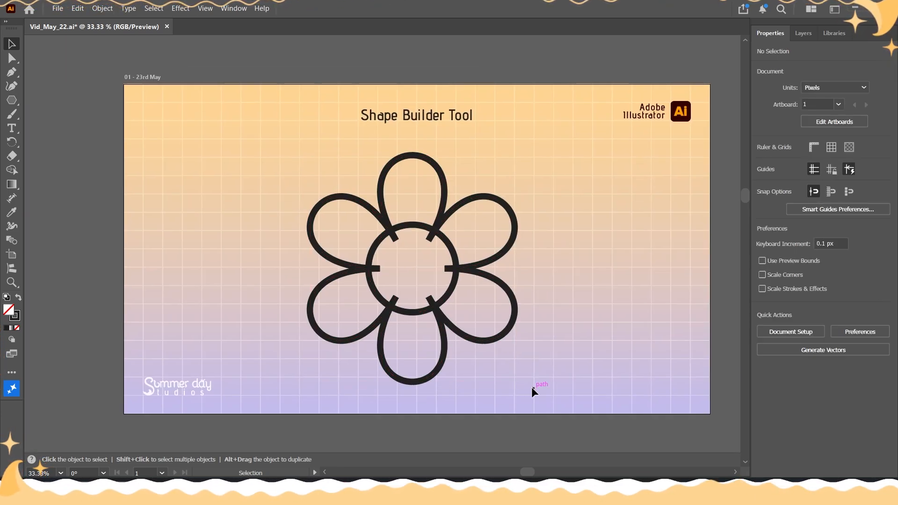
pyautogui.scroll(2, 388, 276)
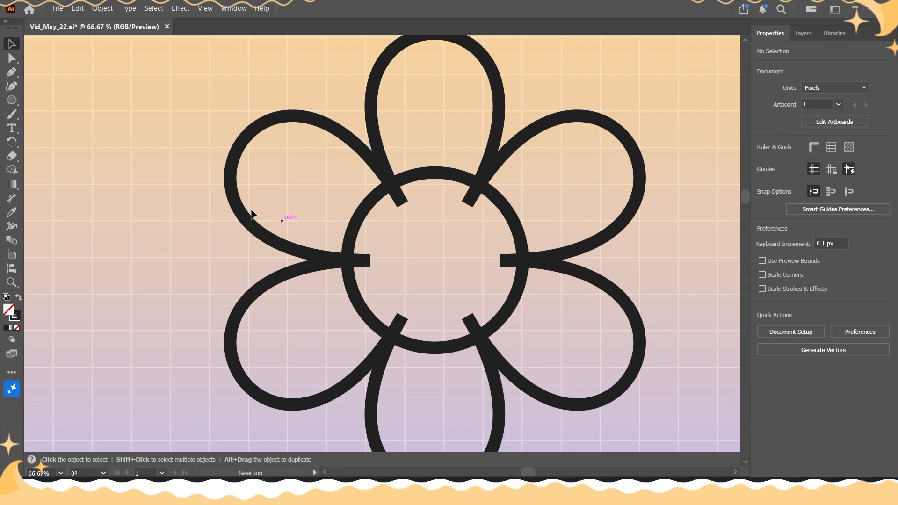
pyautogui.moveTo(249, 209); pyautogui.dragTo(592, 348)
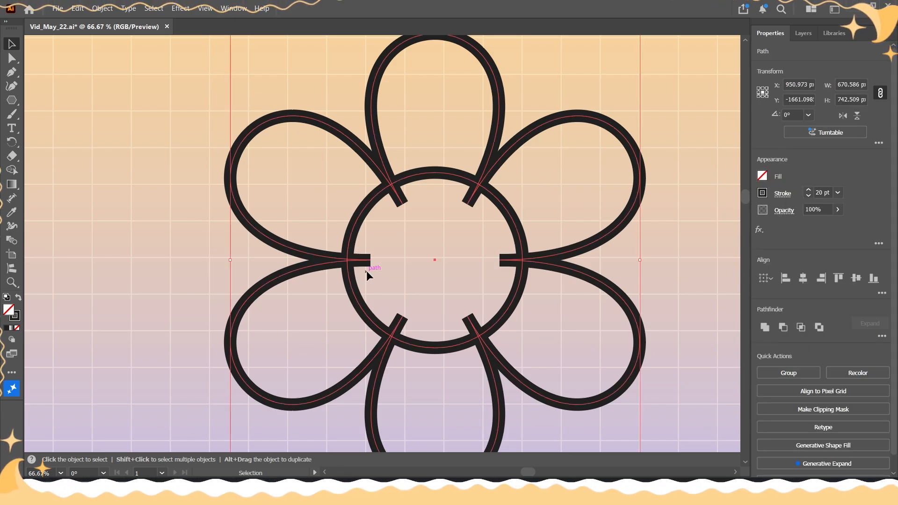
pyautogui.scroll(-2, 315, 252)
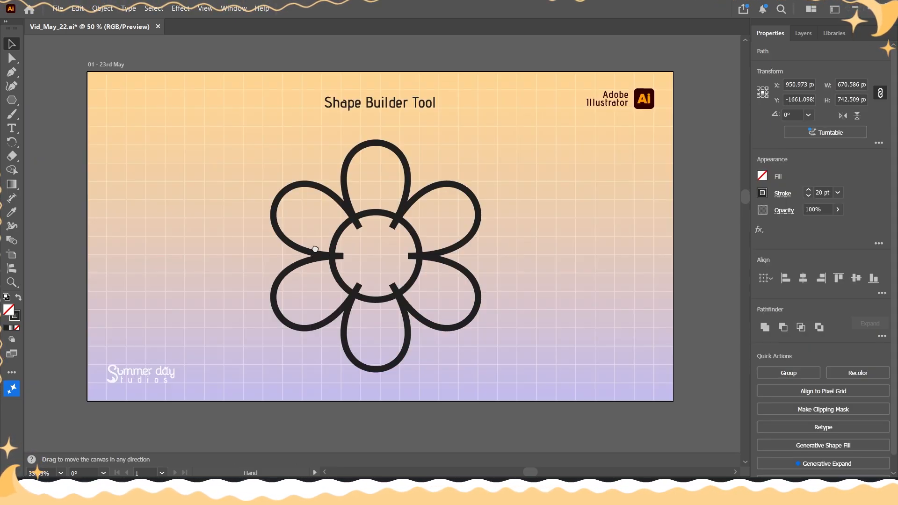
pyautogui.moveTo(315, 251); pyautogui.dragTo(338, 250)
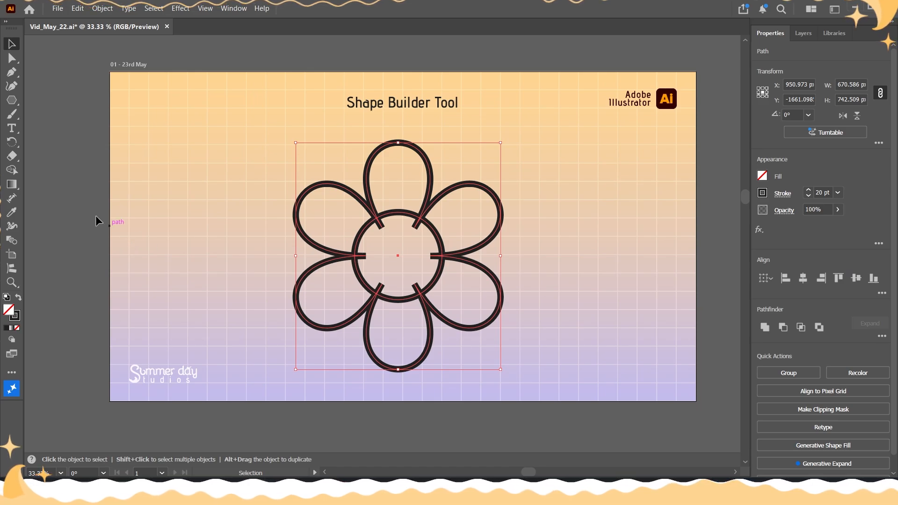
pyautogui.click(10, 170)
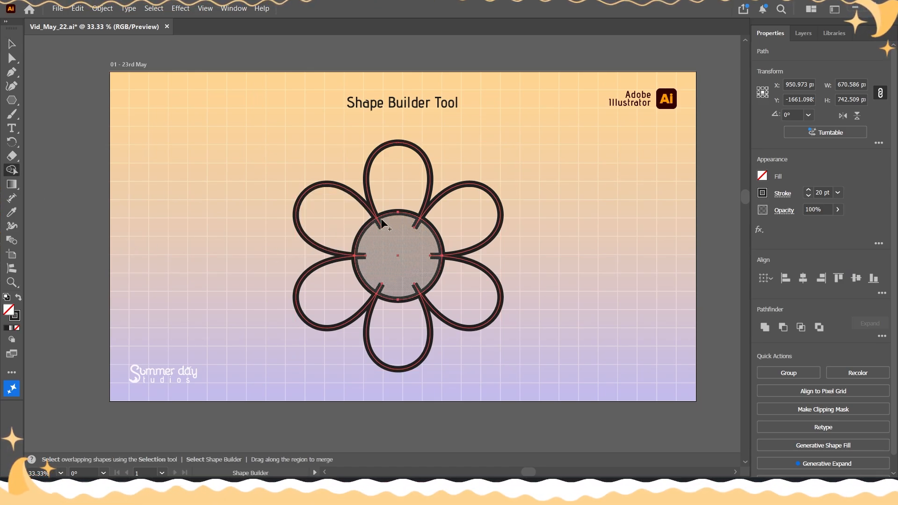
pyautogui.scroll(1, 407, 263)
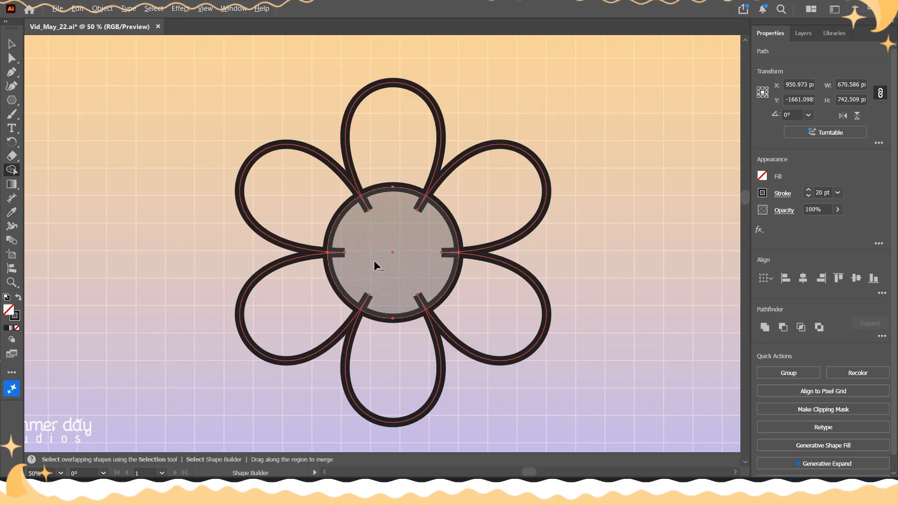
pyautogui.scroll(1, 376, 266)
pyautogui.keyDown('alt'); pyautogui.click(353, 248); pyautogui.keyUp('alt')
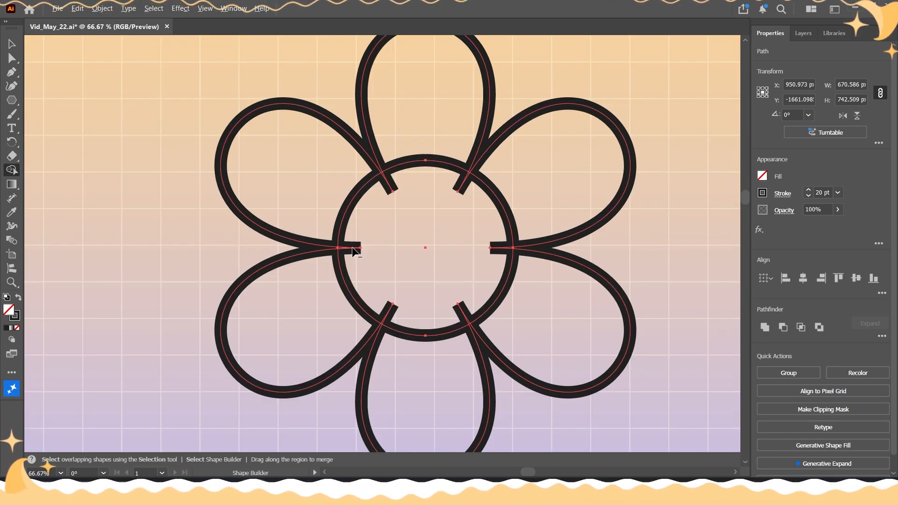
pyautogui.keyDown('alt'); pyautogui.click(390, 314); pyautogui.keyUp('alt')
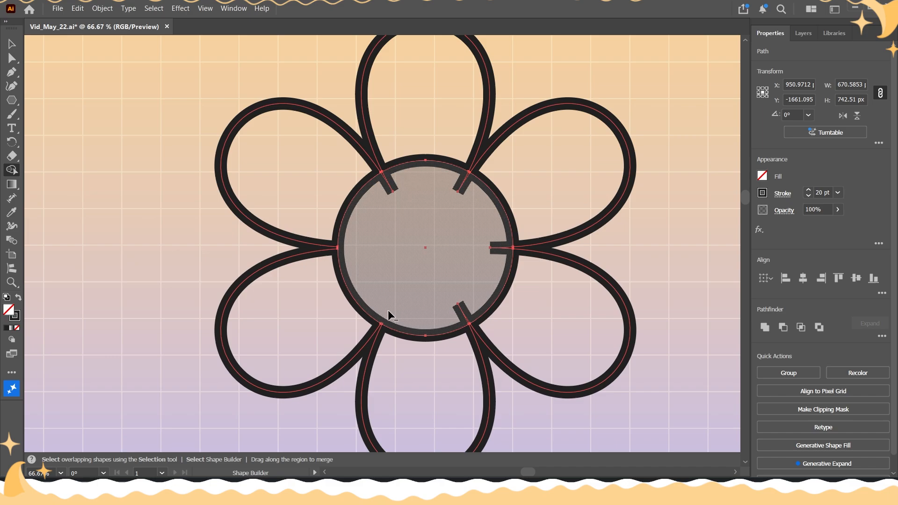
pyautogui.keyDown('alt'); pyautogui.click(462, 315); pyautogui.keyUp('alt')
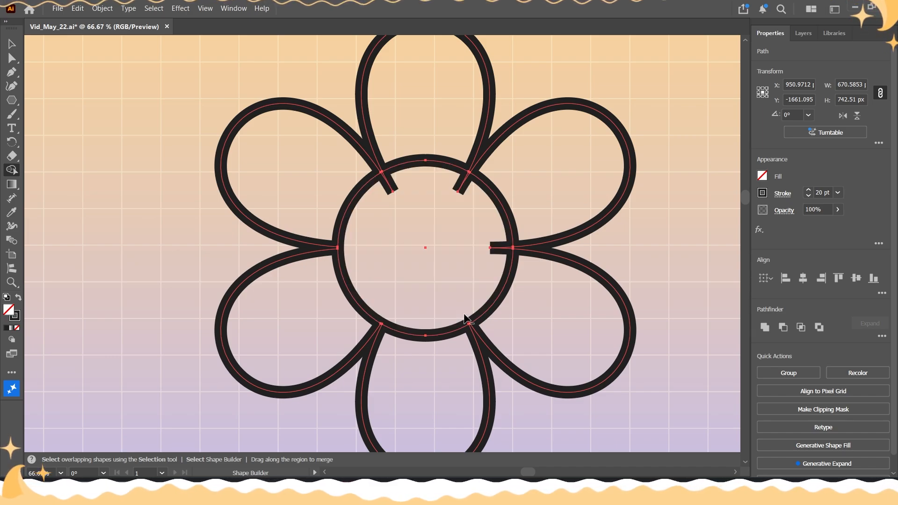
pyautogui.keyDown('alt'); pyautogui.click(507, 251); pyautogui.keyUp('alt')
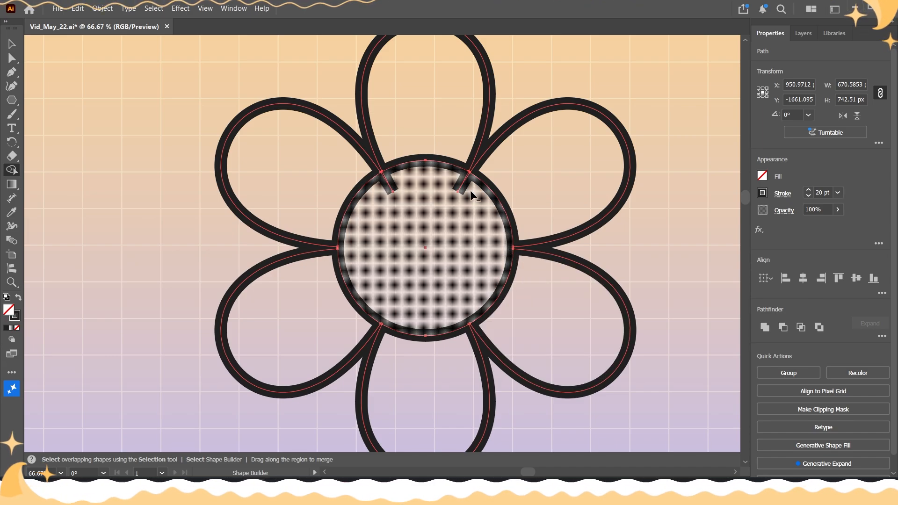
pyautogui.keyDown('alt'); pyautogui.click(463, 186); pyautogui.keyUp('alt')
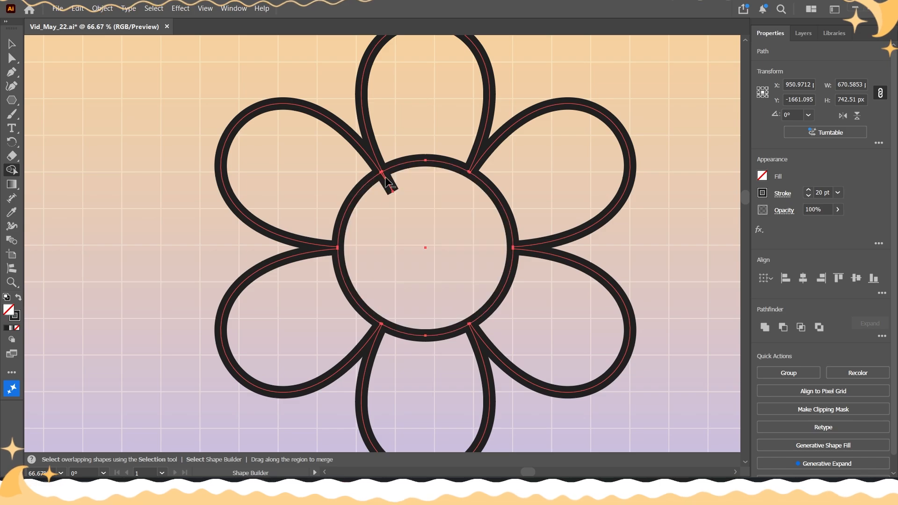
pyautogui.keyDown('alt'); pyautogui.click(384, 178); pyautogui.keyUp('alt')
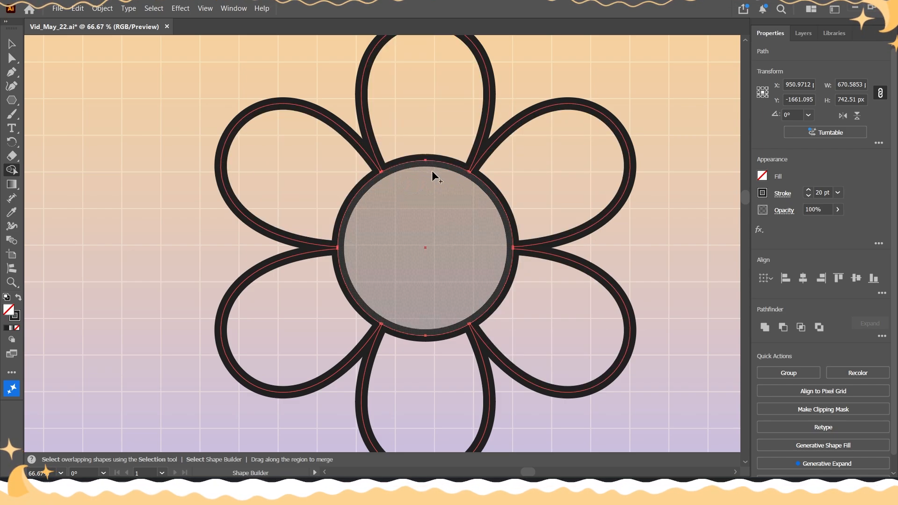
# Merge the center circle with all six petals into a single flower outline using Shape Builder, and deselect it
pyautogui.moveTo(428, 194); pyautogui.dragTo(427, 88)
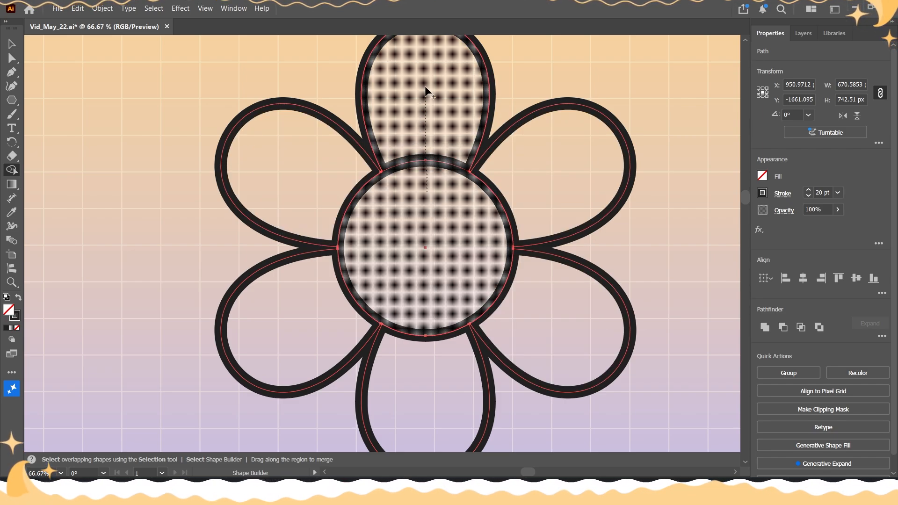
pyautogui.moveTo(484, 233); pyautogui.dragTo(557, 183)
pyautogui.moveTo(485, 281)
pyautogui.mouseDown()
pyautogui.moveTo(429, 312)
pyautogui.moveTo(421, 360)
pyautogui.moveTo(376, 293)
pyautogui.moveTo(293, 315)
pyautogui.moveTo(324, 196)
pyautogui.moveTo(216, 184)
pyautogui.mouseUp()
pyautogui.click(12, 44)
pyautogui.click(96, 176)
pyautogui.scroll(-1, 277, 247)
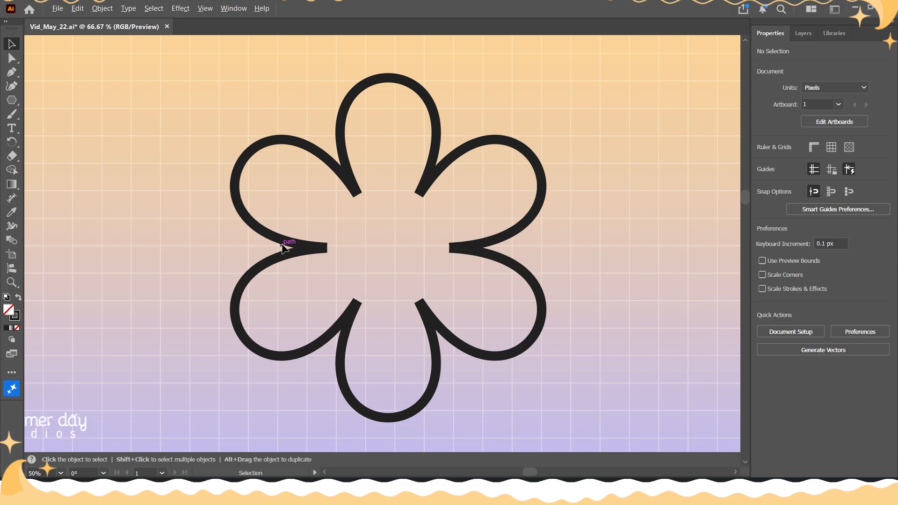
# Try a 10 pt stroke on the merged flower outline, restore it to 20 pt and deselect the flower
pyautogui.click(289, 244)
pyautogui.click(809, 197)
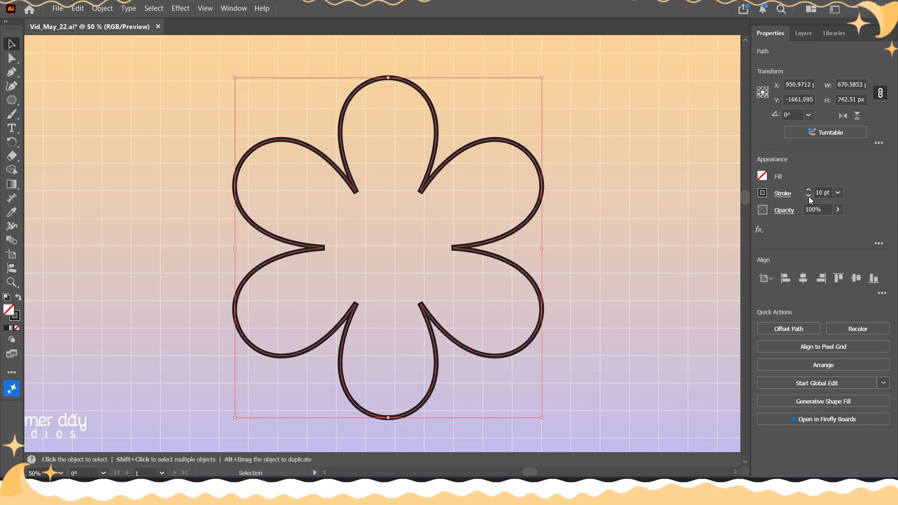
pyautogui.click(808, 190)
pyautogui.click(364, 294)
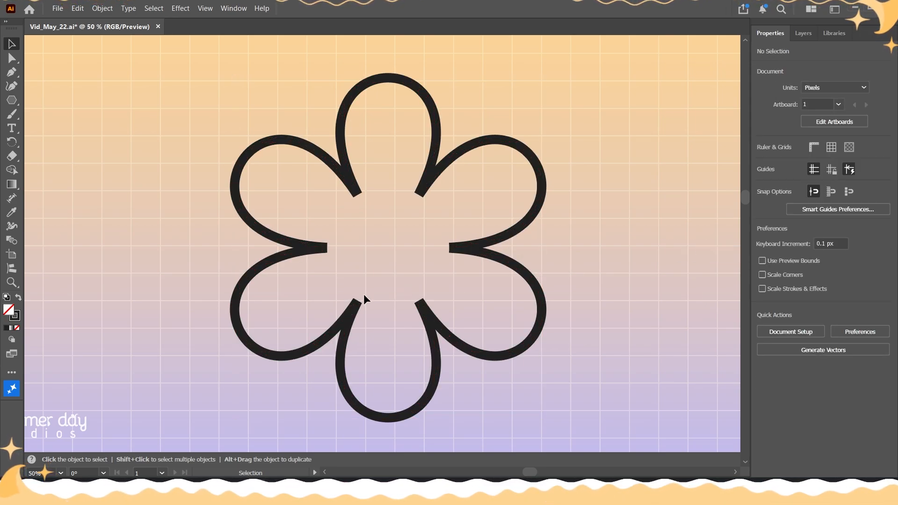